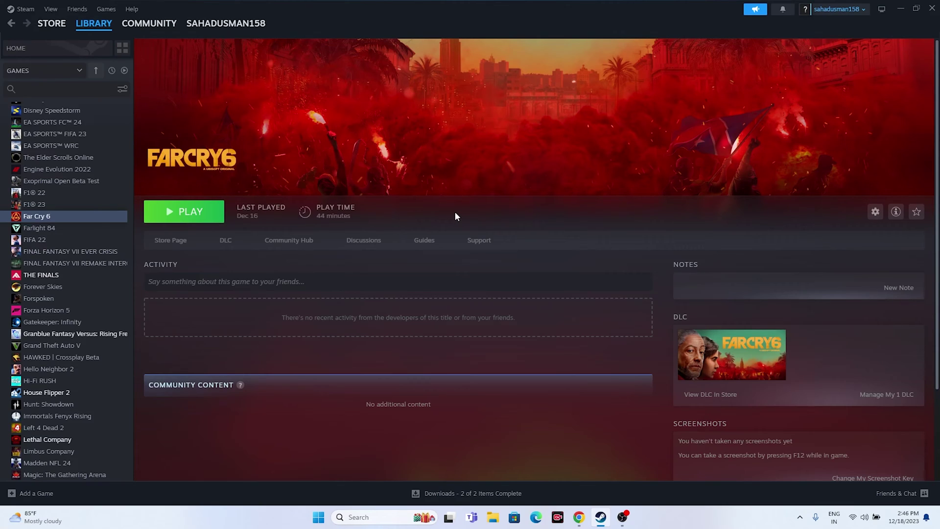
Open the Windows search flyout while Far Cry 6's Steam library page is showing.
{"action": "left_click", "coordinate": [360, 517]}
Hide Microsoft services in msconfig, disable the remaining services, apply, and exit without restarting.
{"action": "left_click", "coordinate": [395, 228]}
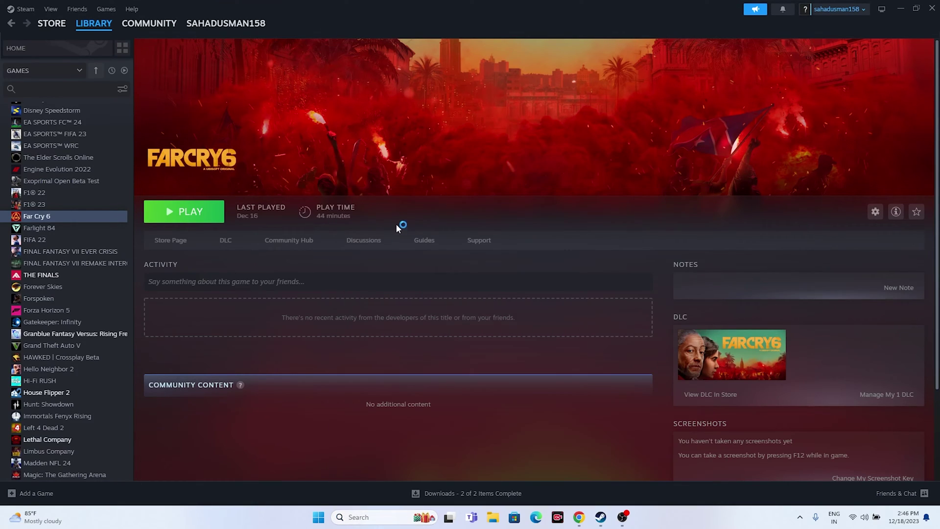
{"action": "left_click", "coordinate": [390, 182]}
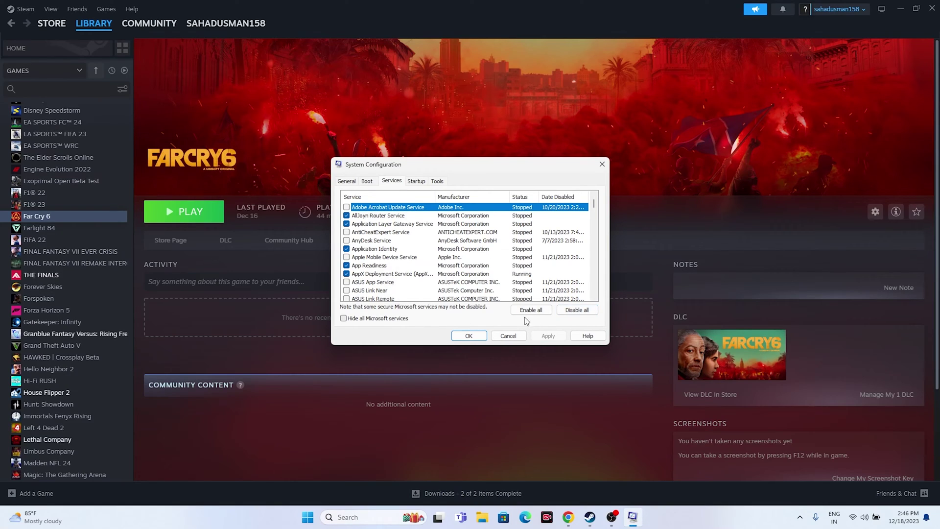
{"action": "left_click", "coordinate": [383, 320]}
{"action": "left_click", "coordinate": [344, 318]}
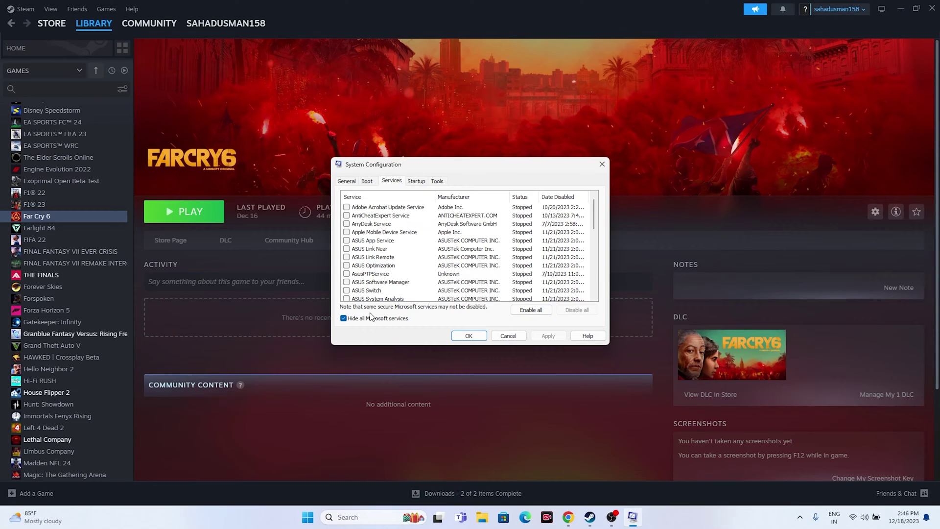
{"action": "left_click", "coordinate": [344, 318]}
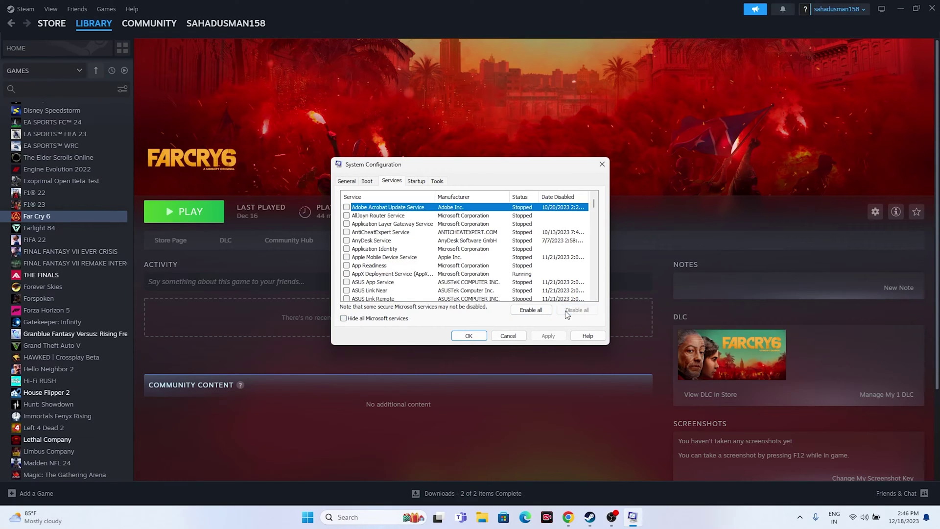
{"action": "left_click", "coordinate": [356, 319]}
{"action": "left_click", "coordinate": [549, 337]}
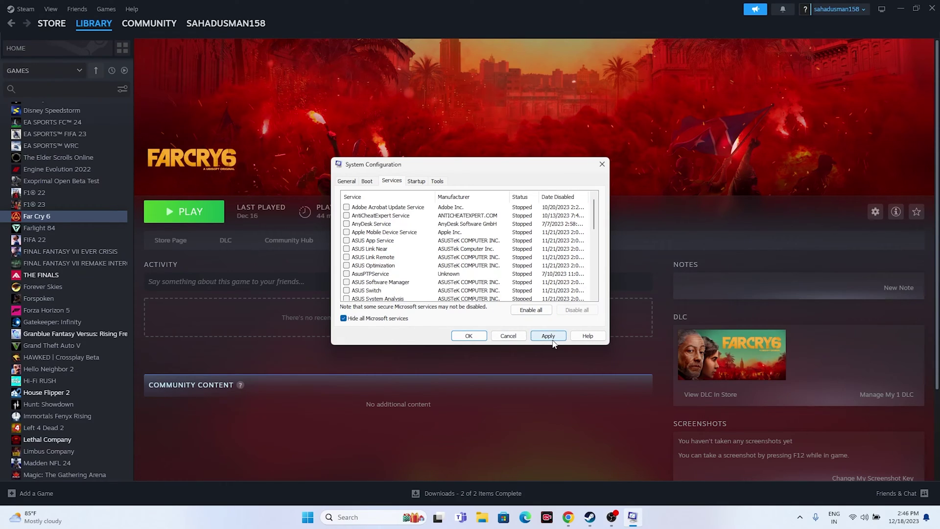
{"action": "left_click", "coordinate": [462, 336]}
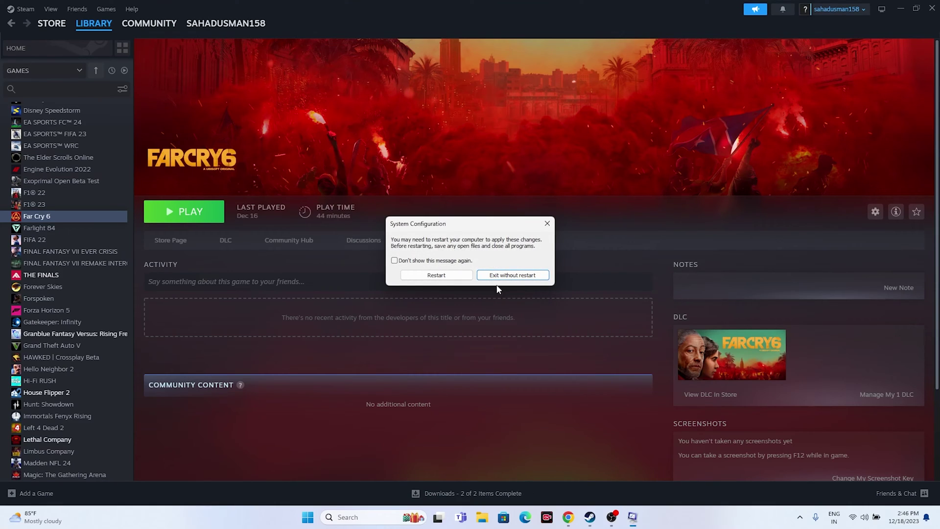
{"action": "left_click", "coordinate": [548, 223]}
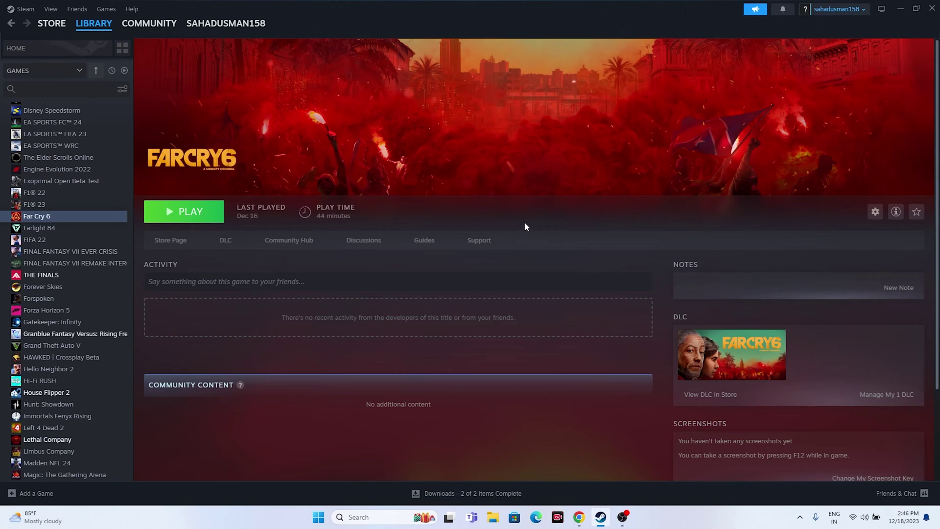
Enter -dx11 as Far Cry 6's launch option, then clear it and close Properties.
{"action": "right_click", "coordinate": [62, 219]}
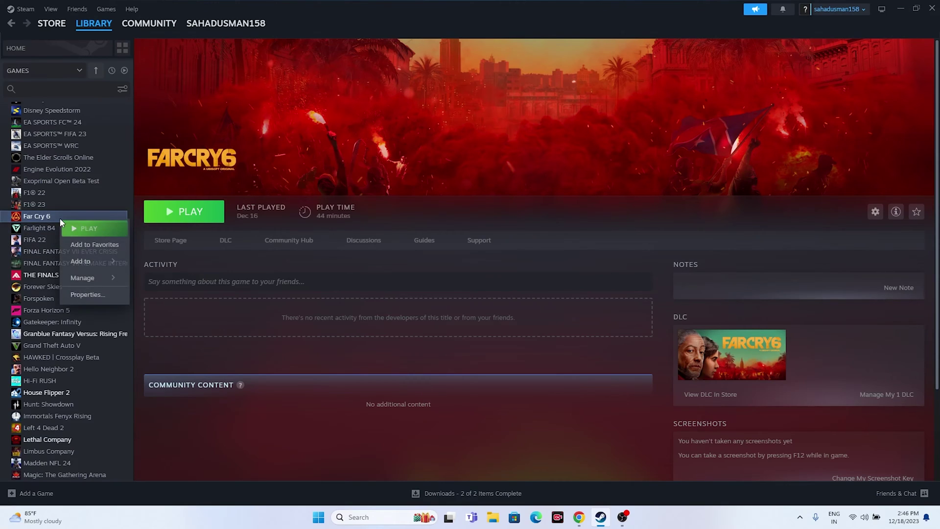
{"action": "left_click", "coordinate": [80, 295]}
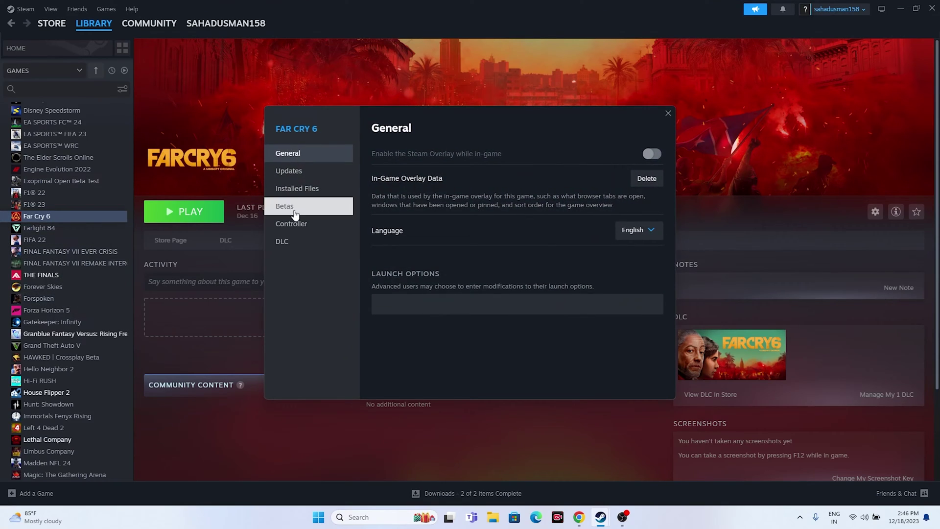
{"action": "left_click", "coordinate": [300, 191]}
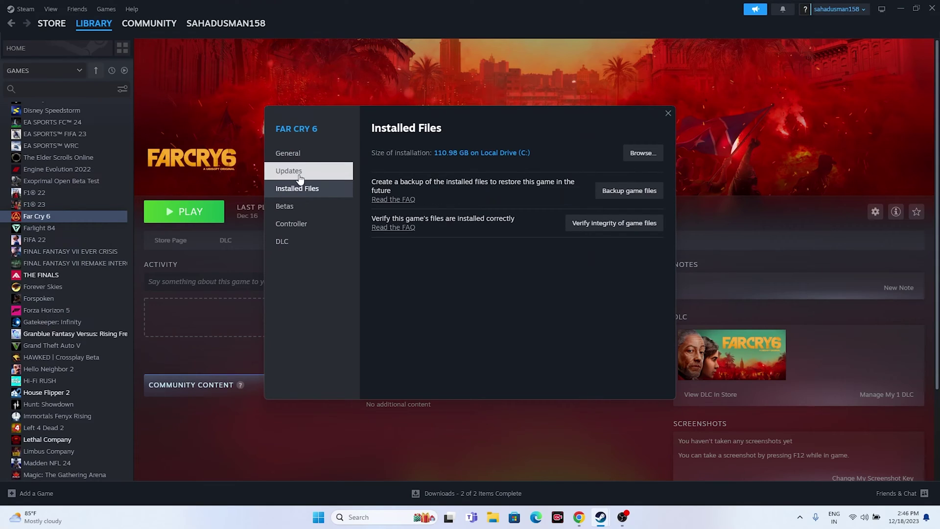
{"action": "left_click", "coordinate": [300, 155]}
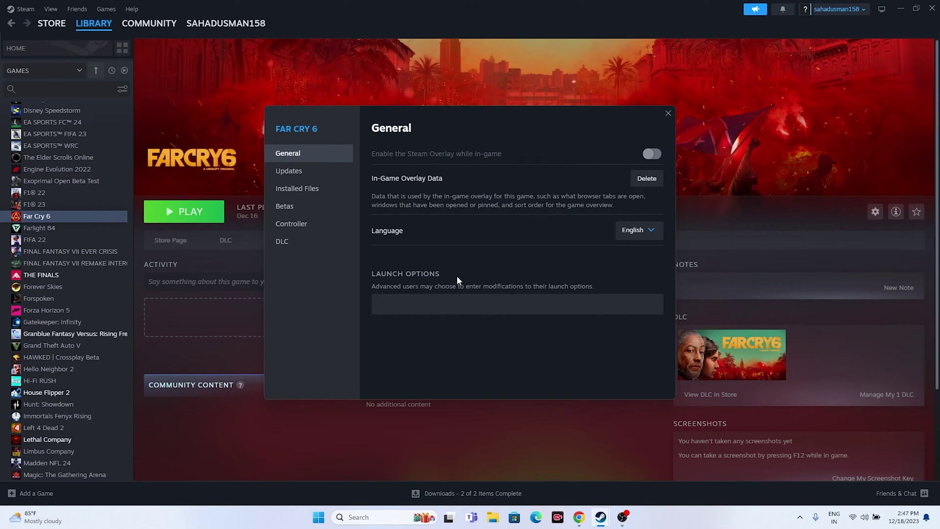
{"action": "left_click", "coordinate": [435, 298]}
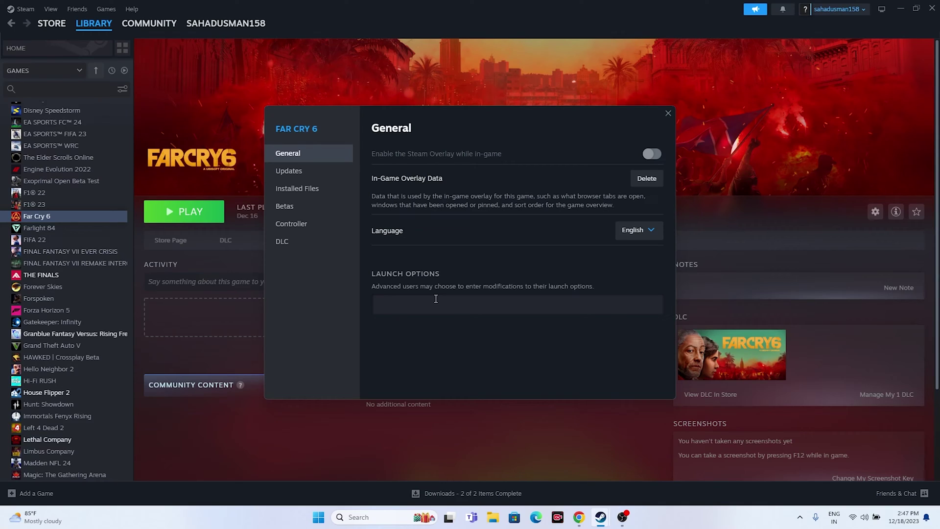
{"action": "type", "text": "dx11"}
{"action": "key", "text": "BackSpace"}
{"action": "key", "text": "BackSpace"}
{"action": "key", "text": "BackSpace"}
{"action": "key", "text": "BackSpace"}
{"action": "key", "text": "BackSpace"}
{"action": "left_click", "coordinate": [669, 113]}
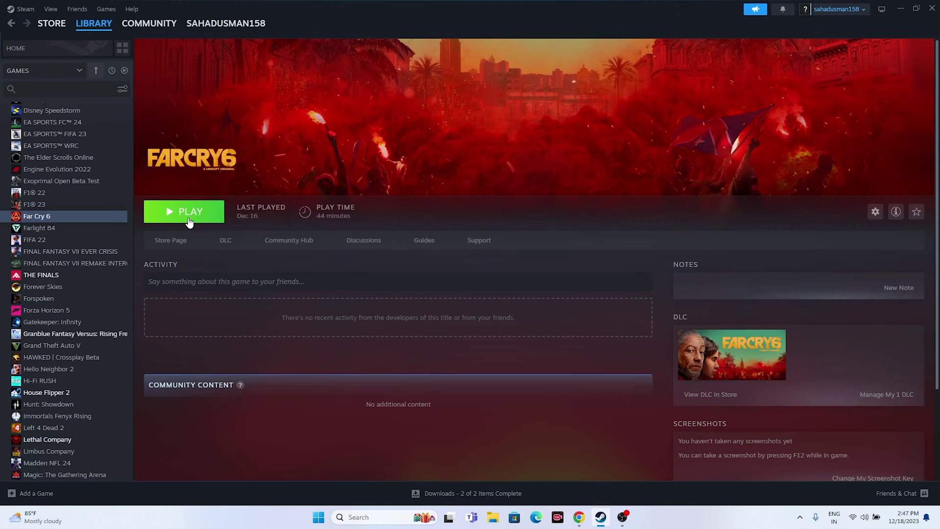
Minimize Steam, inspect running processes in a maximized Task Manager, then close it.
{"action": "left_click", "coordinate": [899, 9]}
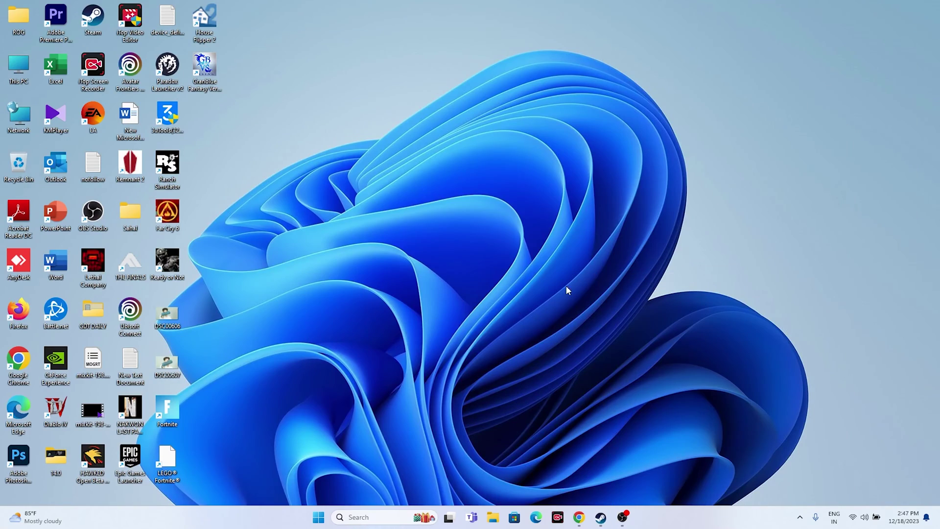
{"action": "right_click", "coordinate": [317, 518]}
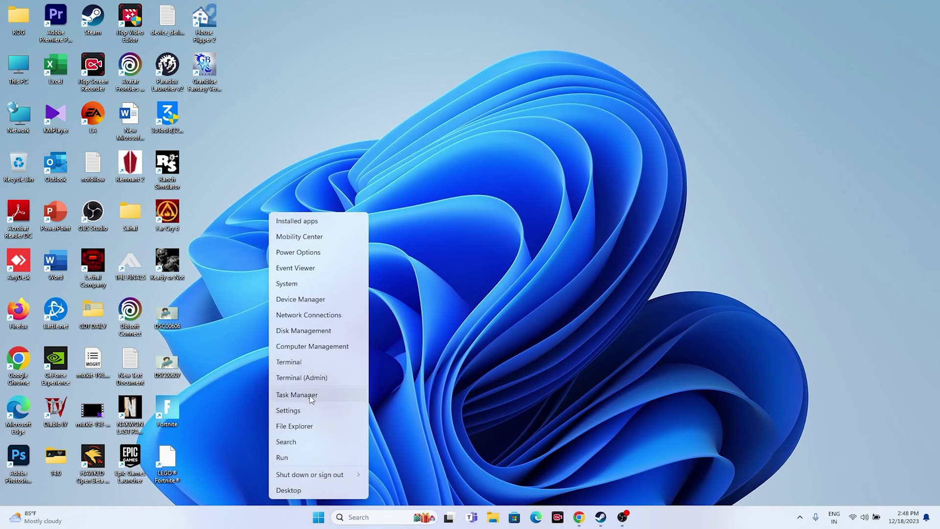
{"action": "left_click", "coordinate": [310, 396]}
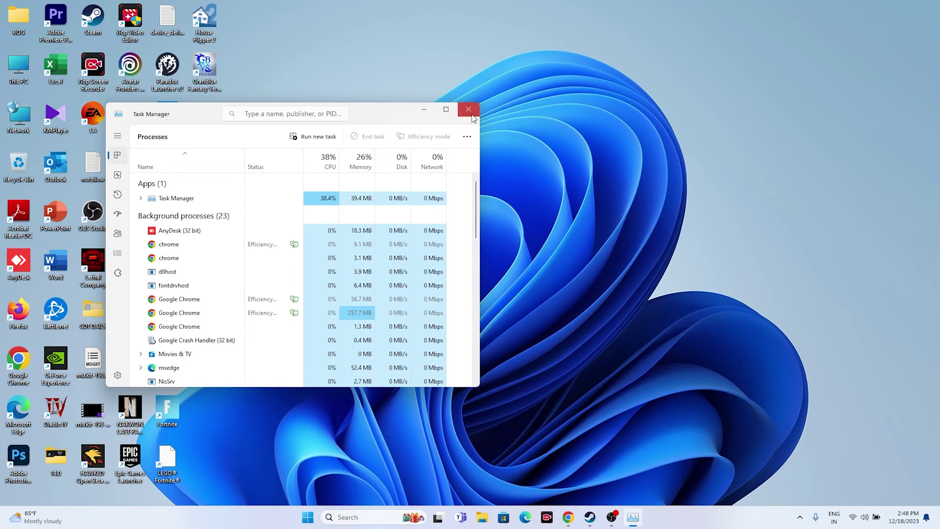
{"action": "left_click", "coordinate": [446, 109]}
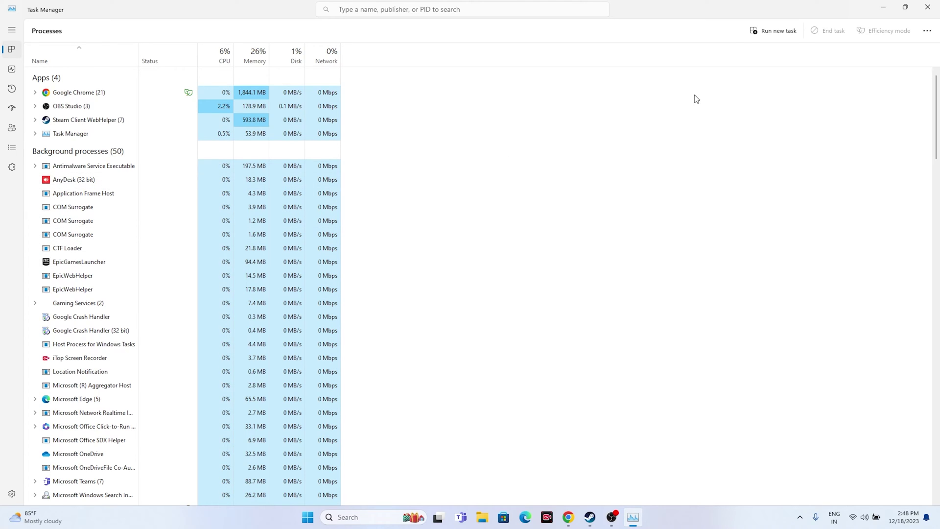
{"action": "left_click", "coordinate": [927, 8]}
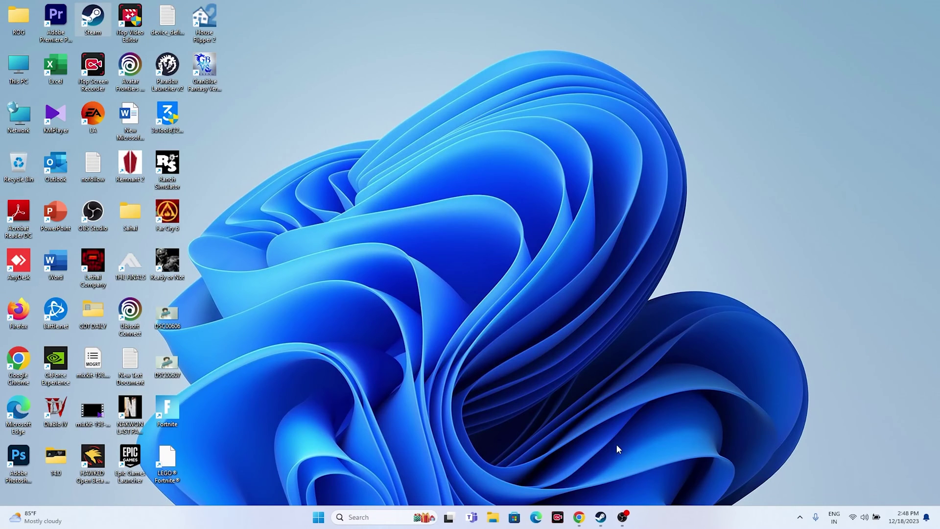
Minimize Steam and open Windows graphics settings from search.
{"action": "left_click", "coordinate": [600, 517]}
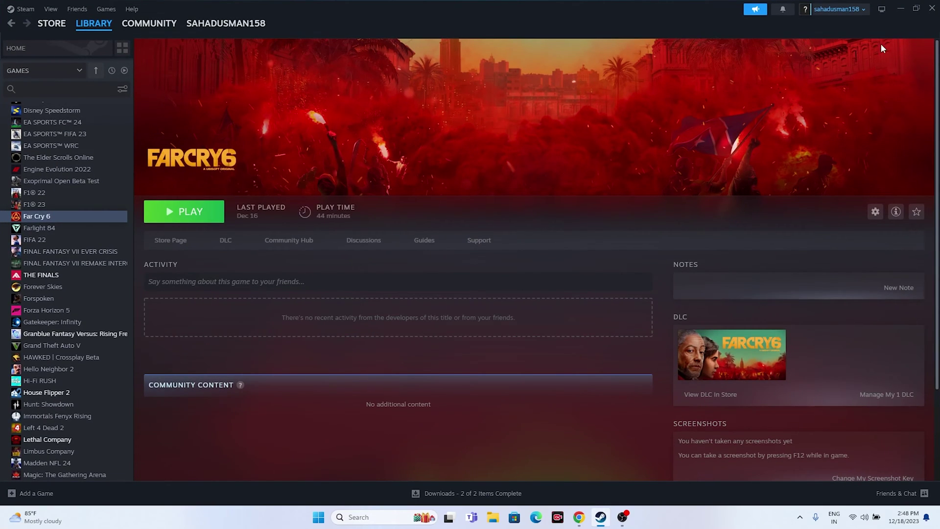
{"action": "left_click", "coordinate": [898, 8]}
{"action": "left_click", "coordinate": [365, 517]}
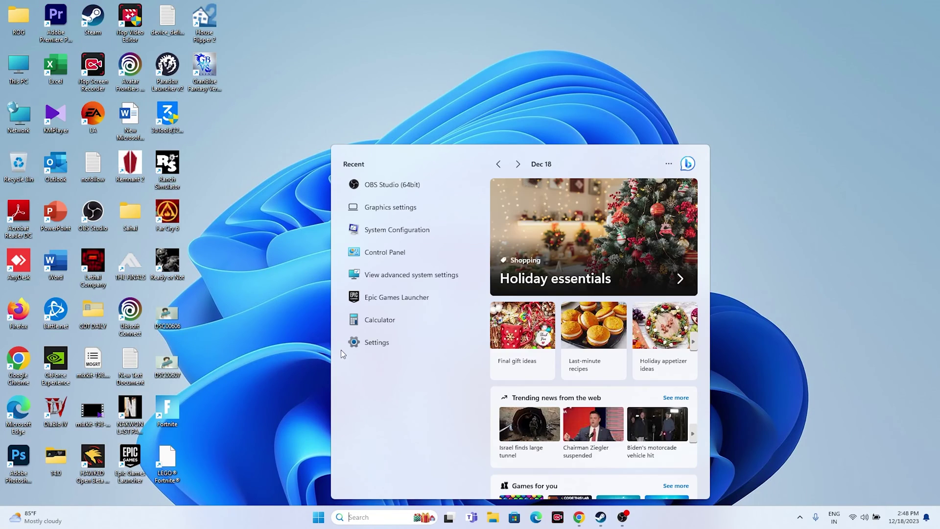
{"action": "left_click", "coordinate": [413, 210]}
{"action": "scroll", "coordinate": [575, 228], "scroll_direction": "down", "scroll_amount": 5}
{"action": "scroll", "coordinate": [578, 230], "scroll_direction": "up", "scroll_amount": 4}
Add FarCry6.exe from Program Files (x86)\Steam\steamapps\common\Far Cry 6\bin to the graphics list.
{"action": "left_click", "coordinate": [308, 171]}
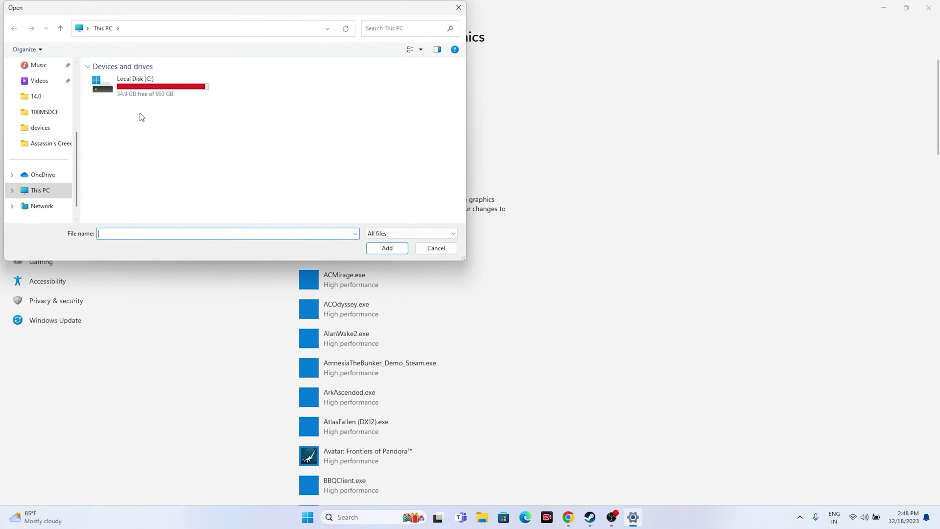
{"action": "double_click", "coordinate": [151, 87]}
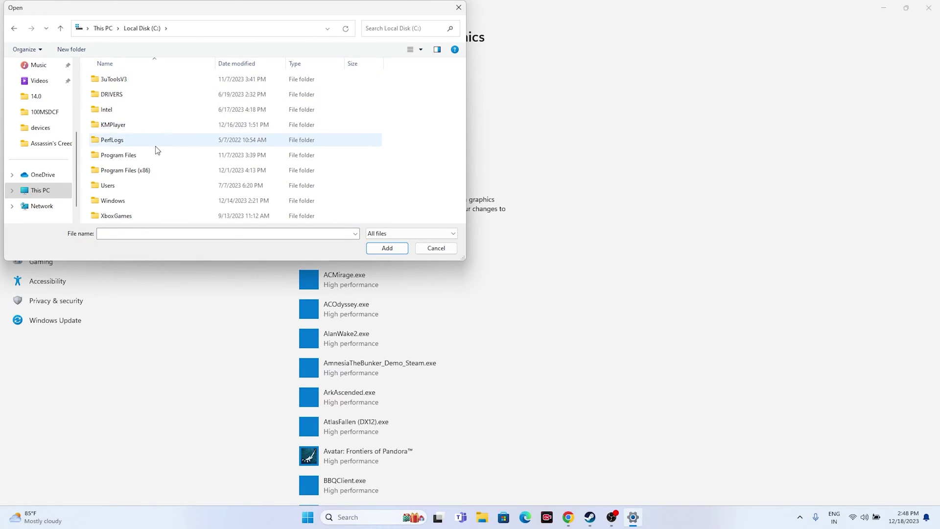
{"action": "double_click", "coordinate": [146, 169]}
{"action": "scroll", "coordinate": [149, 159], "scroll_direction": "down", "scroll_amount": 5}
{"action": "scroll", "coordinate": [153, 157], "scroll_direction": "down", "scroll_amount": 2}
{"action": "double_click", "coordinate": [128, 96]}
{"action": "scroll", "coordinate": [152, 134], "scroll_direction": "down", "scroll_amount": 4}
{"action": "double_click", "coordinate": [146, 139]}
{"action": "left_click", "coordinate": [141, 85]}
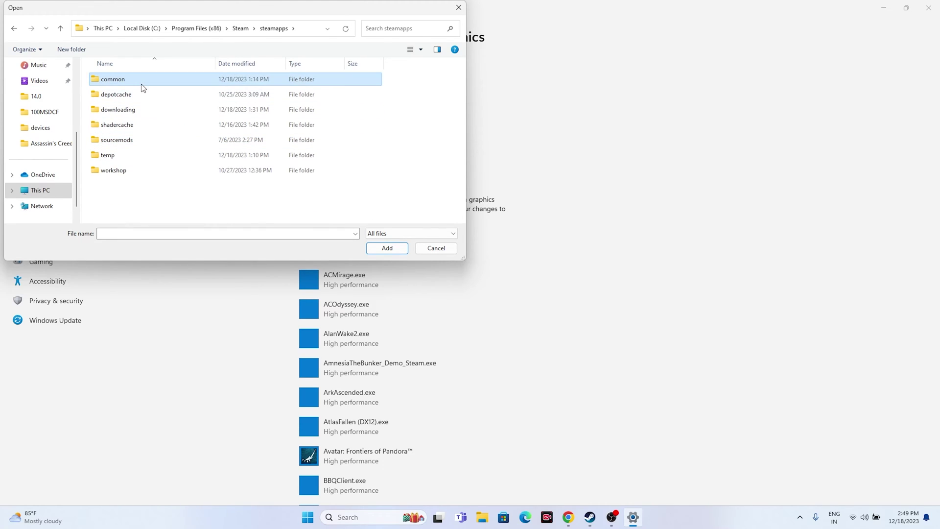
{"action": "double_click", "coordinate": [141, 83]}
{"action": "scroll", "coordinate": [149, 134], "scroll_direction": "down", "scroll_amount": 7}
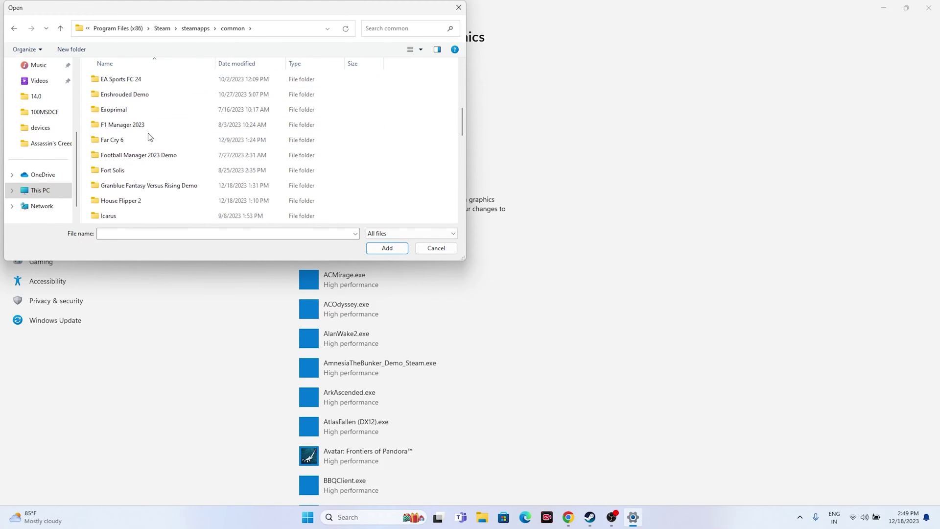
{"action": "double_click", "coordinate": [140, 139]}
{"action": "double_click", "coordinate": [139, 82]}
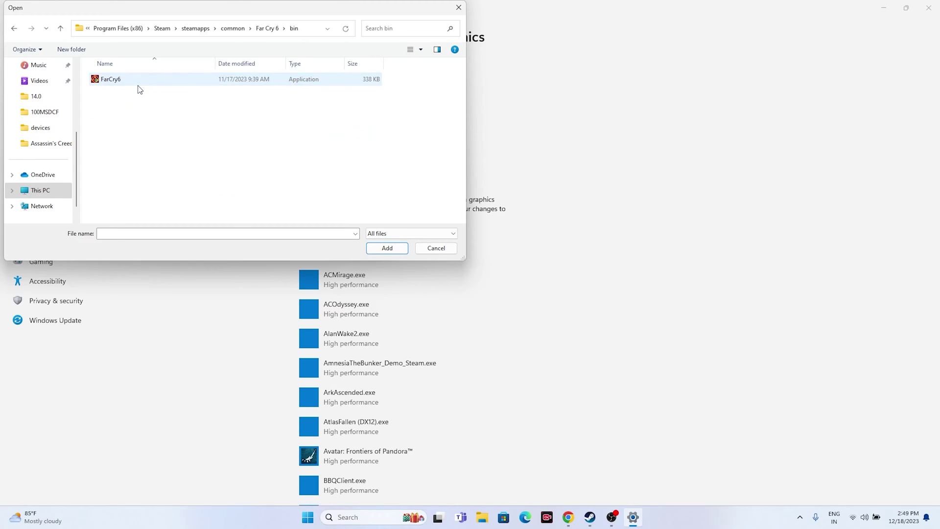
{"action": "left_click", "coordinate": [138, 86]}
{"action": "left_click", "coordinate": [371, 250]}
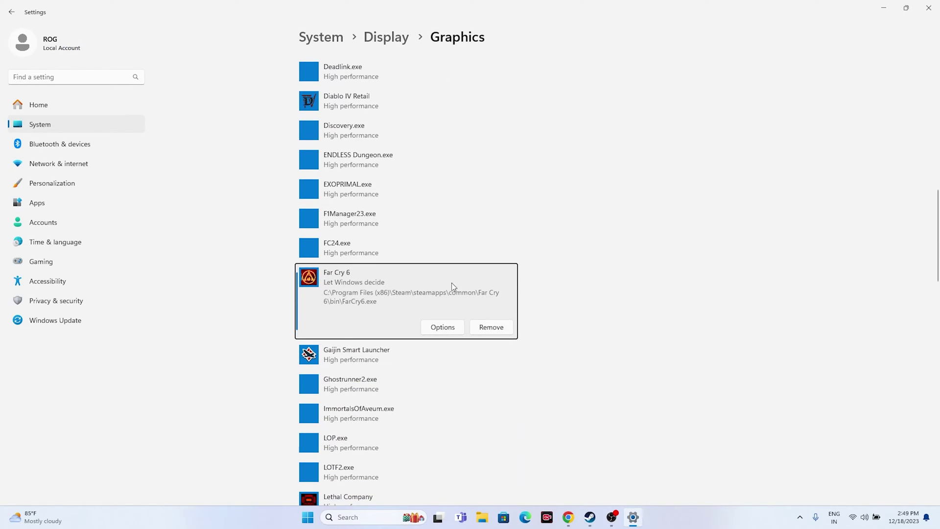
Set Far Cry 6's graphics preference to High performance, save, and return to Steam.
{"action": "left_click", "coordinate": [440, 326]}
{"action": "left_click", "coordinate": [386, 252]}
{"action": "left_click", "coordinate": [429, 329]}
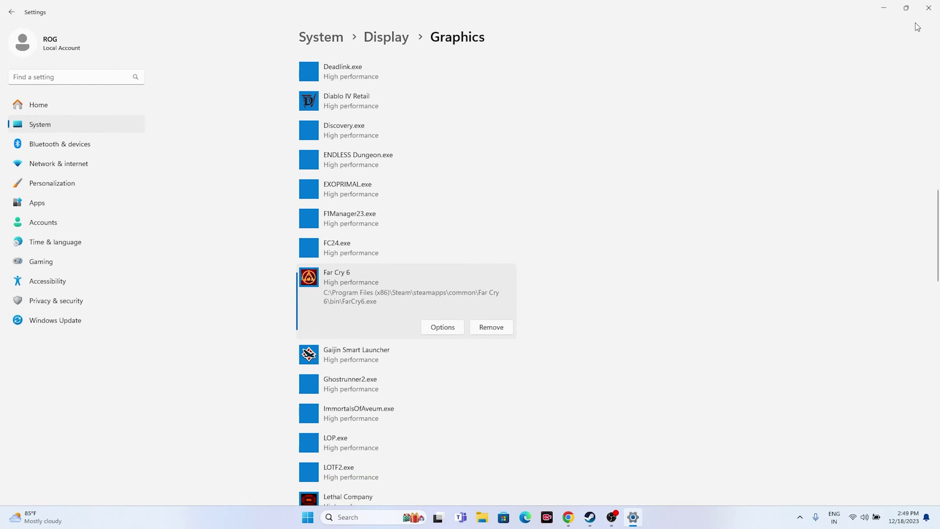
{"action": "left_click", "coordinate": [928, 7]}
{"action": "left_click", "coordinate": [600, 517]}
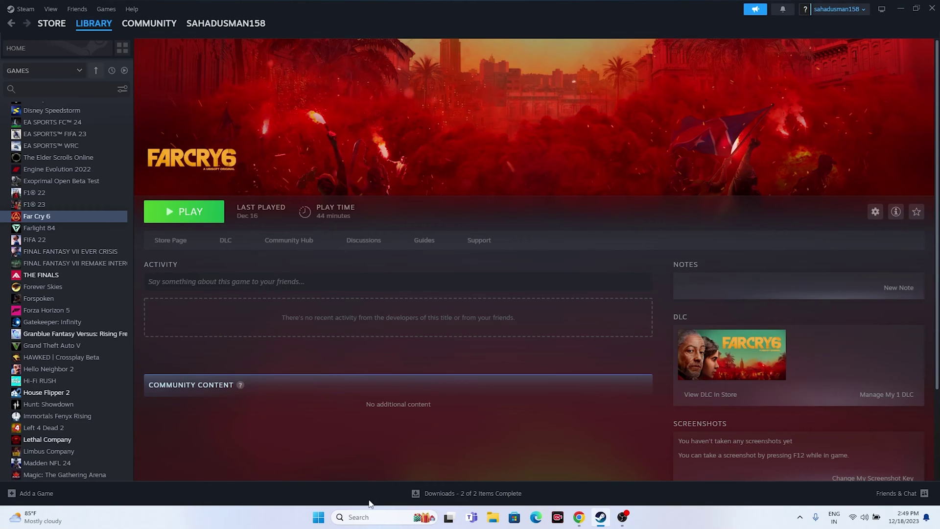
Open Virtual Memory settings via Advanced system settings > Performance Options > Advanced.
{"action": "left_click", "coordinate": [371, 515]}
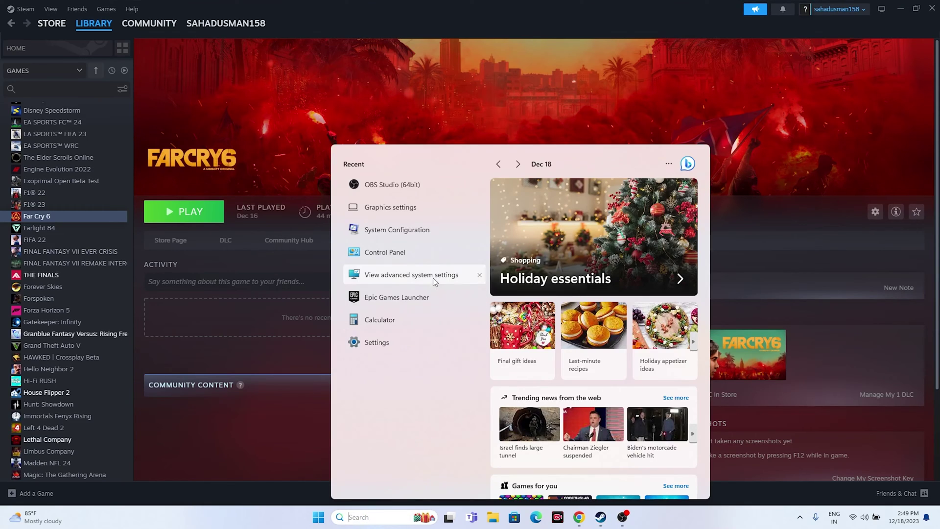
{"action": "left_click", "coordinate": [434, 276]}
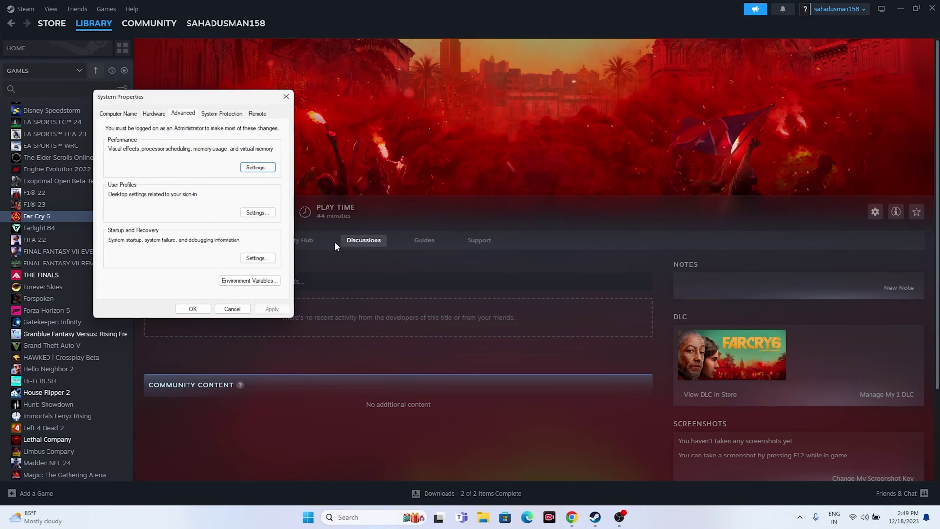
{"action": "left_click", "coordinate": [259, 166]}
{"action": "left_click", "coordinate": [165, 151]}
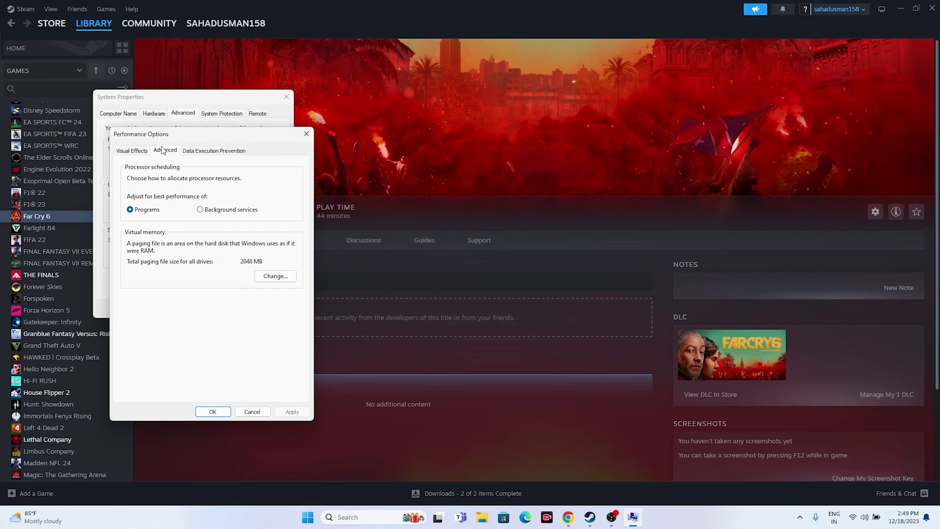
{"action": "left_click", "coordinate": [274, 277]}
Turn off automatic paging file management and select Custom size for drive C:.
{"action": "left_click", "coordinate": [139, 179]}
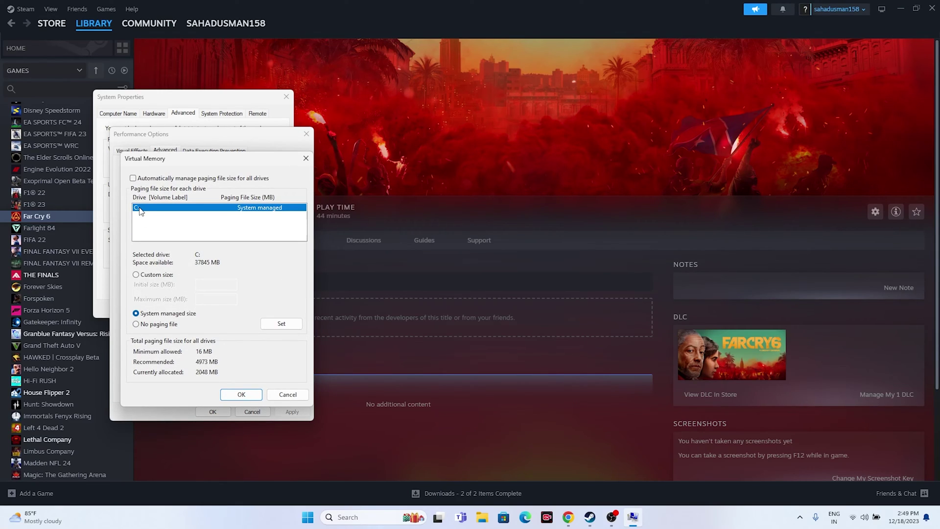
{"action": "left_click", "coordinate": [136, 275]}
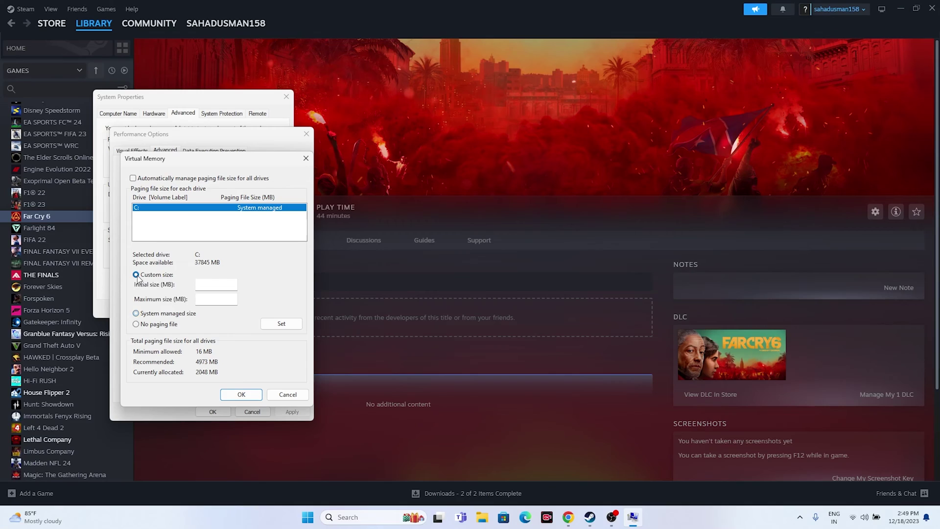
{"action": "left_click", "coordinate": [200, 284]}
{"action": "left_click", "coordinate": [362, 517]}
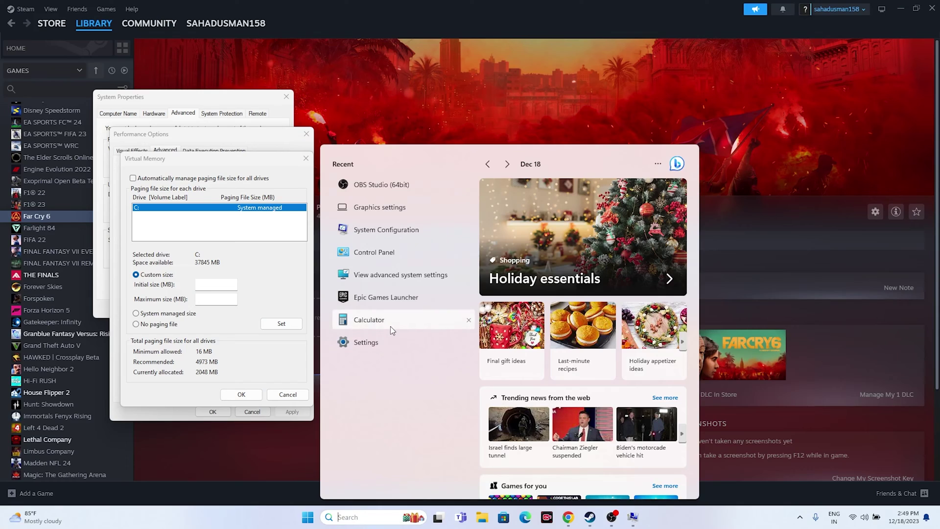
In Calculator, compute 32 × 1024 = 32,768, then 32768 × 1.5 = 49,152.
{"action": "left_click", "coordinate": [390, 326]}
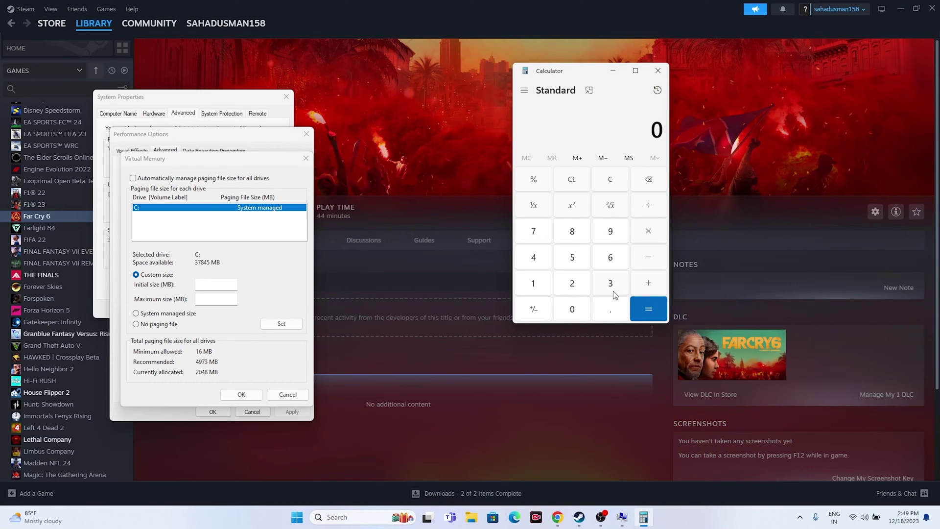
{"action": "left_click", "coordinate": [612, 286]}
{"action": "left_click", "coordinate": [576, 287]}
{"action": "left_click", "coordinate": [647, 233]}
{"action": "left_click", "coordinate": [536, 282]}
{"action": "left_click", "coordinate": [569, 307]}
{"action": "left_click", "coordinate": [570, 284]}
{"action": "left_click", "coordinate": [535, 258]}
{"action": "left_click", "coordinate": [645, 303]}
{"action": "left_click", "coordinate": [645, 234]}
{"action": "left_click", "coordinate": [545, 288]}
{"action": "left_click", "coordinate": [607, 316]}
{"action": "left_click", "coordinate": [582, 267]}
{"action": "left_click", "coordinate": [649, 310]}
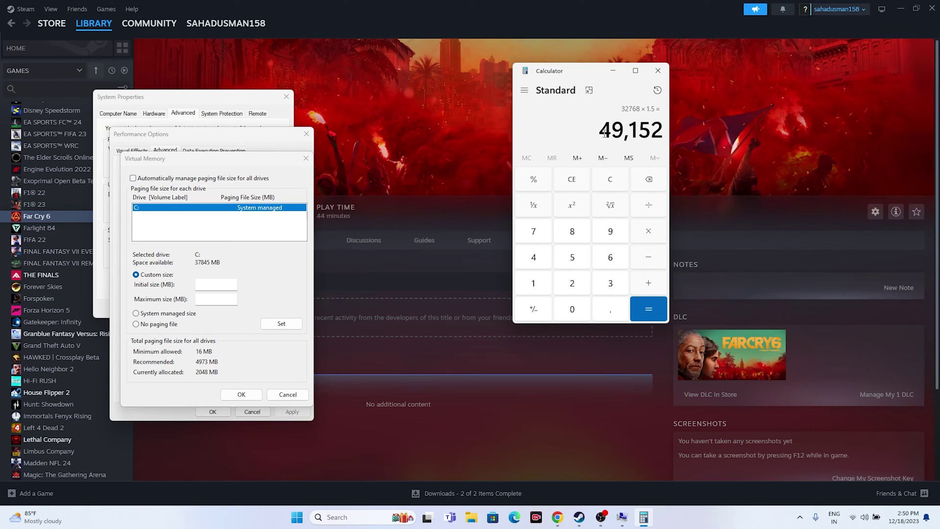
Copy 49,152 and paste it as the paging file's initial size.
{"action": "left_click_drag", "start_coordinate": [605, 133], "coordinate": [667, 134]}
{"action": "key", "text": "ctrl+c"}
{"action": "left_click", "coordinate": [229, 281]}
{"action": "right_click", "coordinate": [217, 286]}
{"action": "left_click", "coordinate": [239, 332]}
{"action": "key", "text": "Tab"}
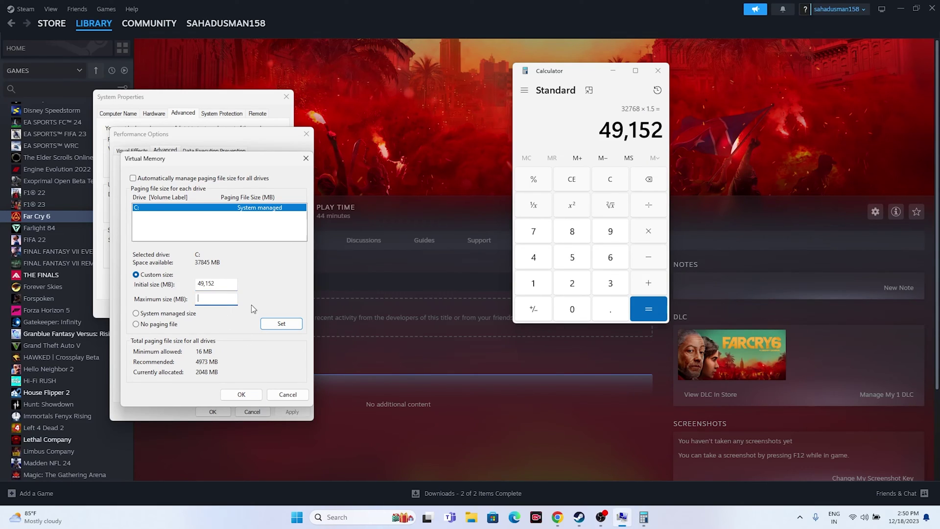
Clear Calculator and compute 32 × 1024 × 3 = 98,304.
{"action": "left_click", "coordinate": [609, 178]}
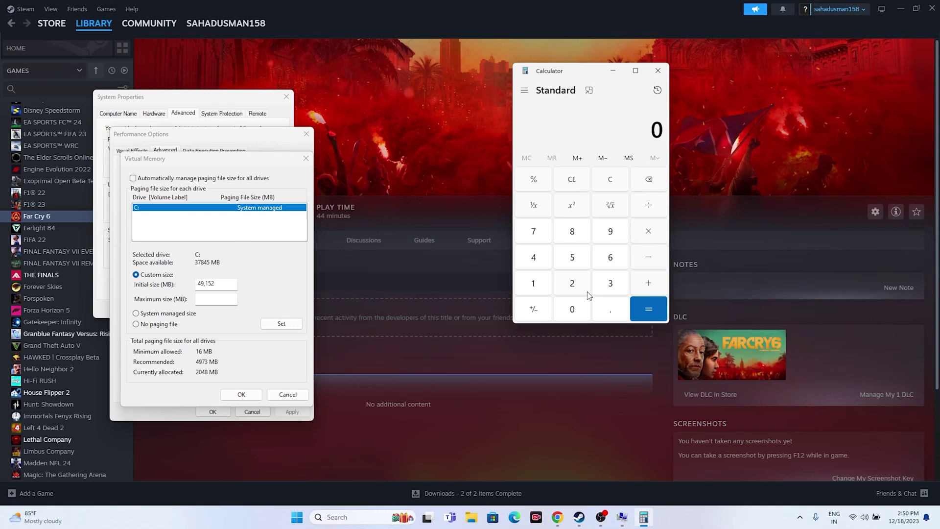
{"action": "left_click", "coordinate": [608, 288]}
{"action": "left_click", "coordinate": [572, 284]}
{"action": "left_click", "coordinate": [649, 234]}
{"action": "left_click", "coordinate": [533, 283]}
{"action": "left_click", "coordinate": [571, 309]}
{"action": "left_click", "coordinate": [572, 283]}
{"action": "left_click", "coordinate": [533, 257]}
{"action": "left_click", "coordinate": [648, 308]}
{"action": "left_click", "coordinate": [654, 241]}
{"action": "left_click", "coordinate": [609, 282]}
{"action": "left_click", "coordinate": [648, 309]}
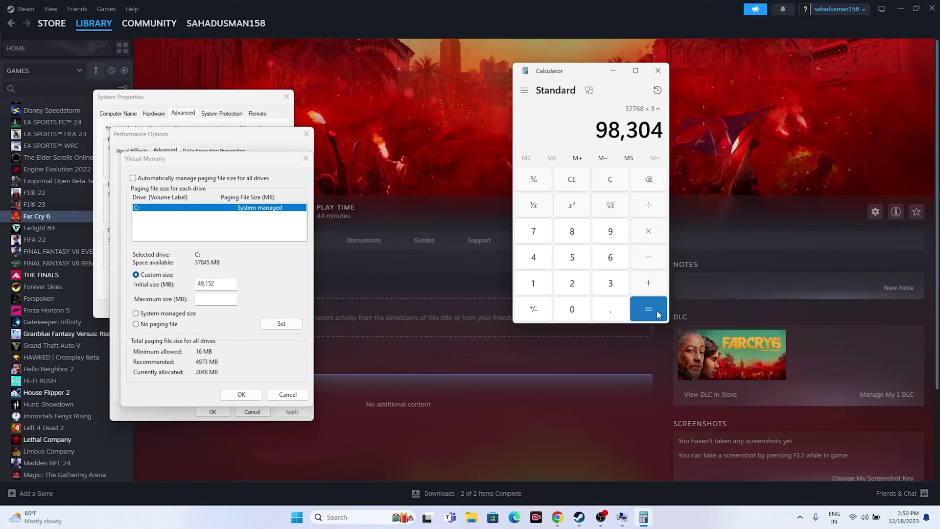
Paste 98,304 as the maximum size, confirm both dialogs, and close System Properties and Calculator.
{"action": "left_click_drag", "start_coordinate": [605, 133], "coordinate": [665, 133]}
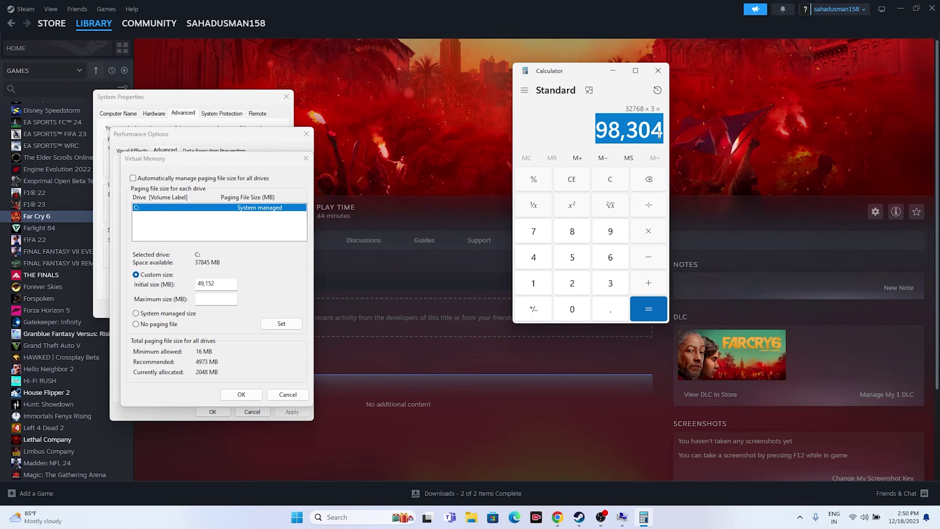
{"action": "left_click", "coordinate": [225, 296]}
{"action": "right_click", "coordinate": [224, 296]}
{"action": "left_click", "coordinate": [243, 340]}
{"action": "left_click", "coordinate": [232, 397]}
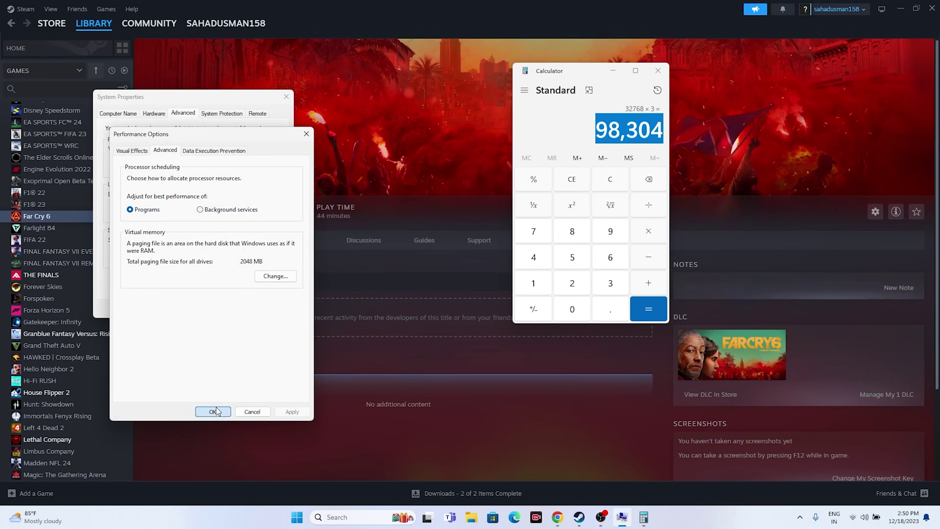
{"action": "left_click", "coordinate": [212, 411]}
{"action": "left_click", "coordinate": [286, 97]}
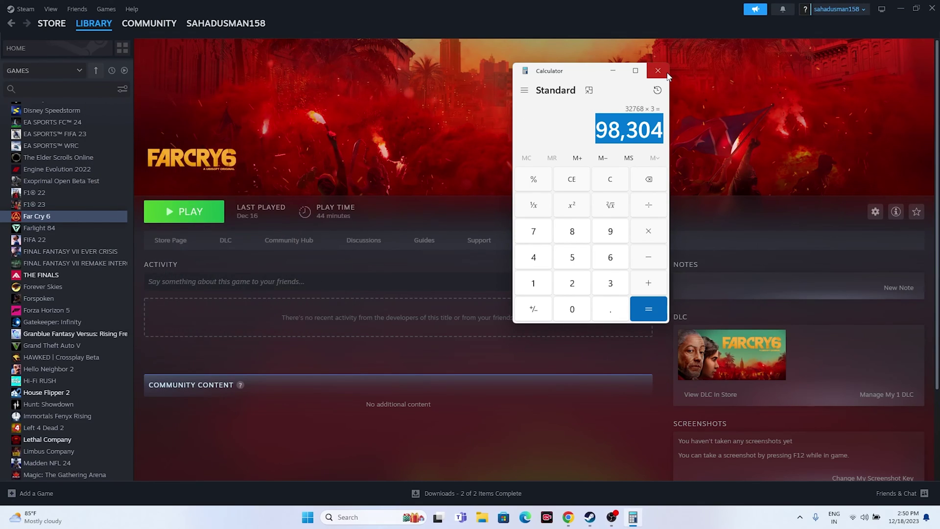
{"action": "left_click", "coordinate": [657, 70]}
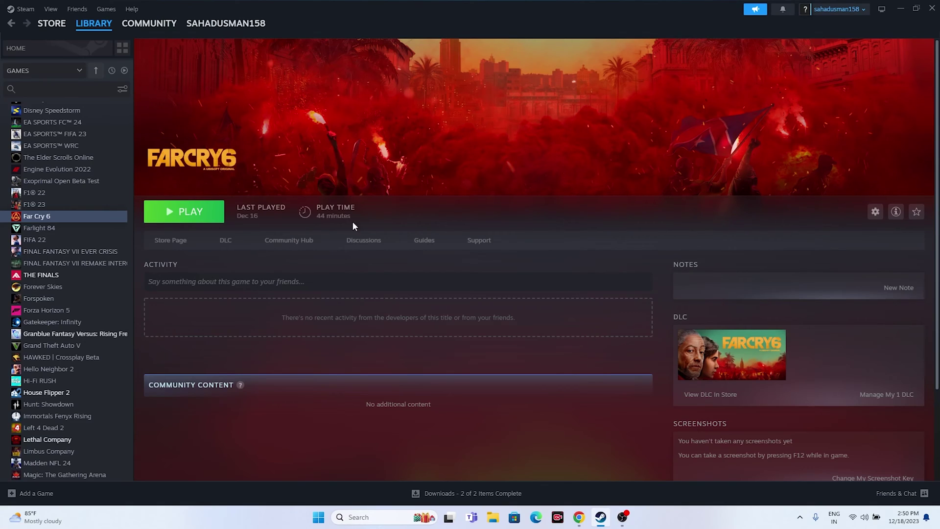
Review the pending 2023-12 cumulative update on Settings' Windows Update page, then close Settings.
{"action": "left_click", "coordinate": [355, 517]}
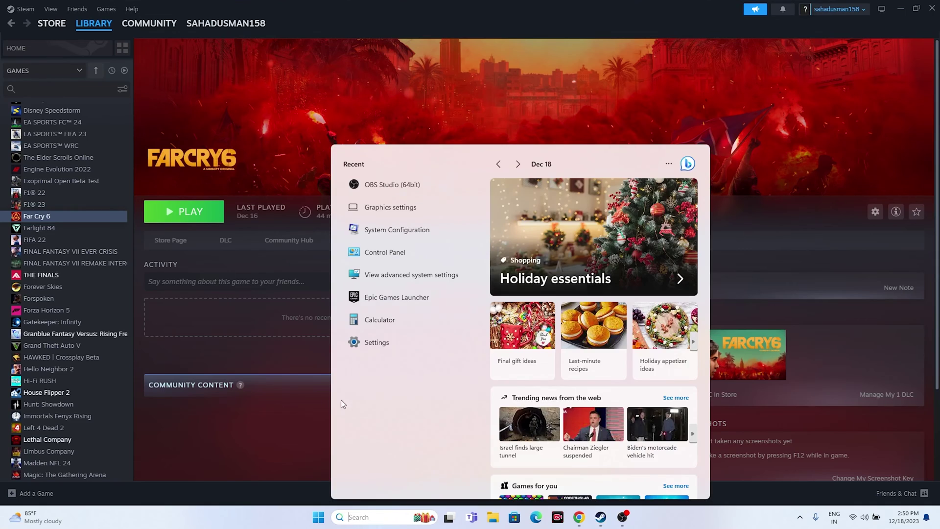
{"action": "left_click", "coordinate": [392, 348]}
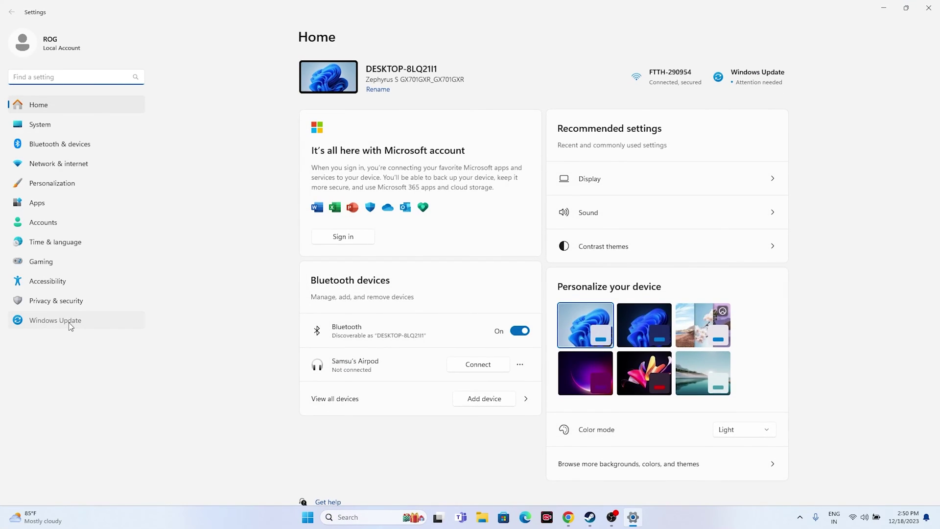
{"action": "left_click", "coordinate": [69, 323]}
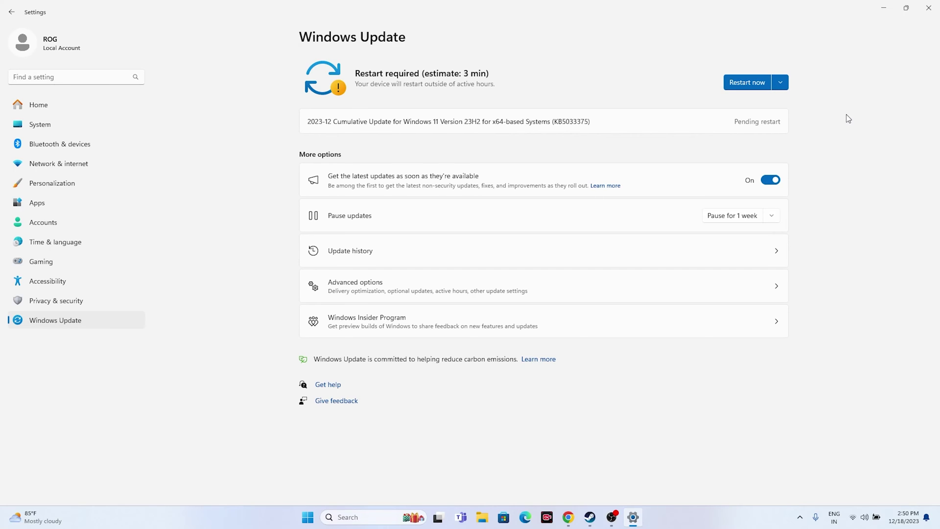
{"action": "left_click", "coordinate": [927, 10]}
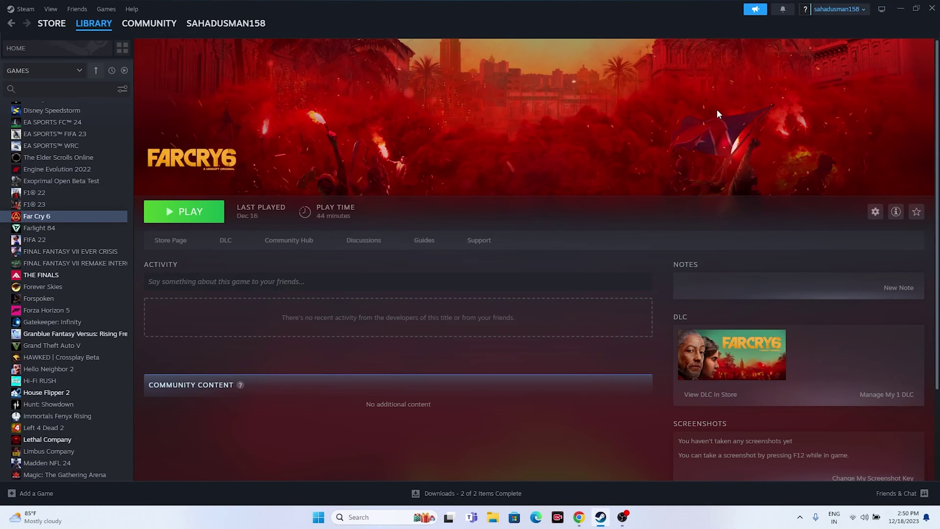